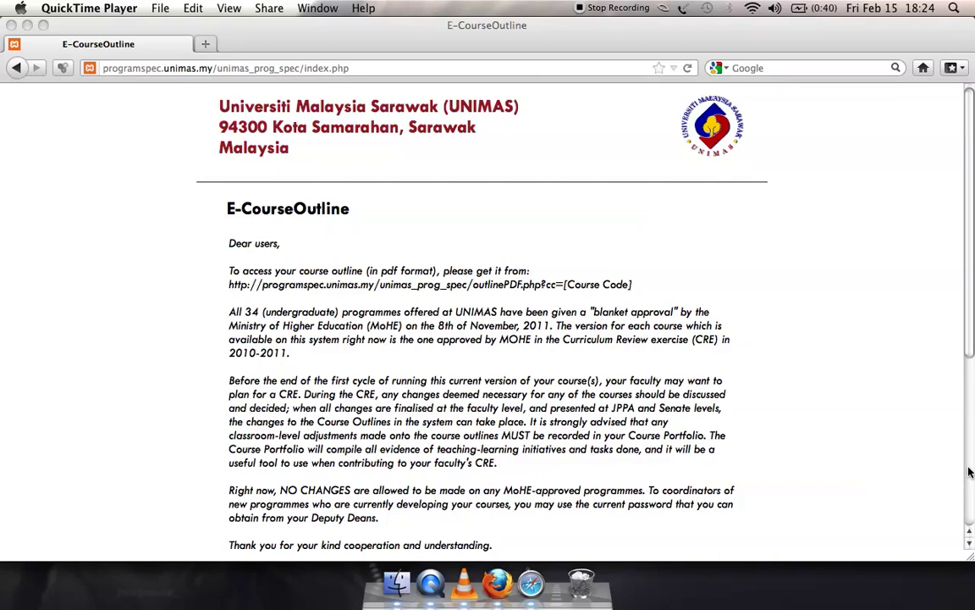
# Step: Choose FEB - Faculty of Economics and Business as the faculty and EBD2053 - Labour Economics as the course
pyautogui.click(970, 471)
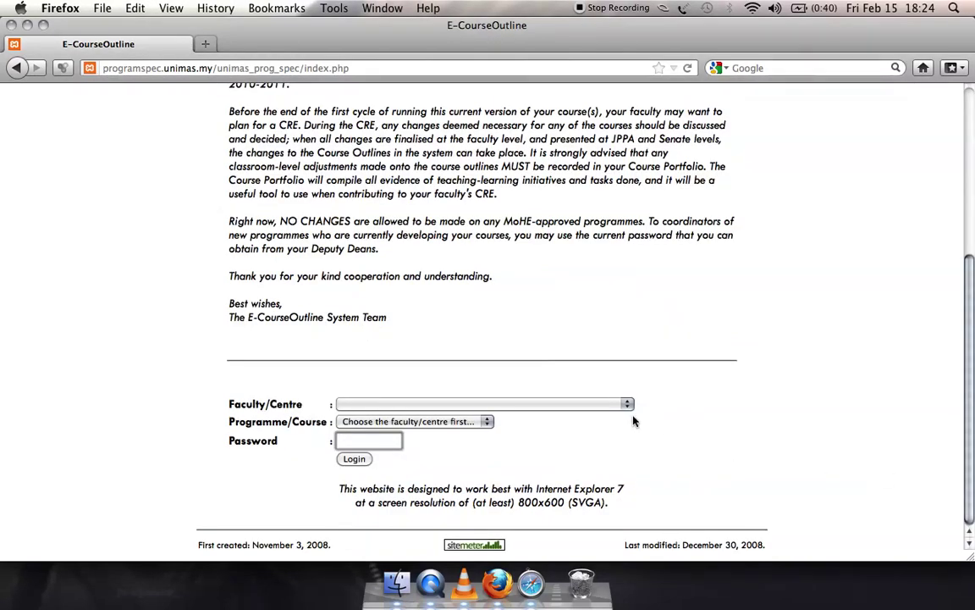
pyautogui.click(587, 404)
pyautogui.press('f')
pyautogui.press('e')
pyautogui.press('b')
pyautogui.press('Return')
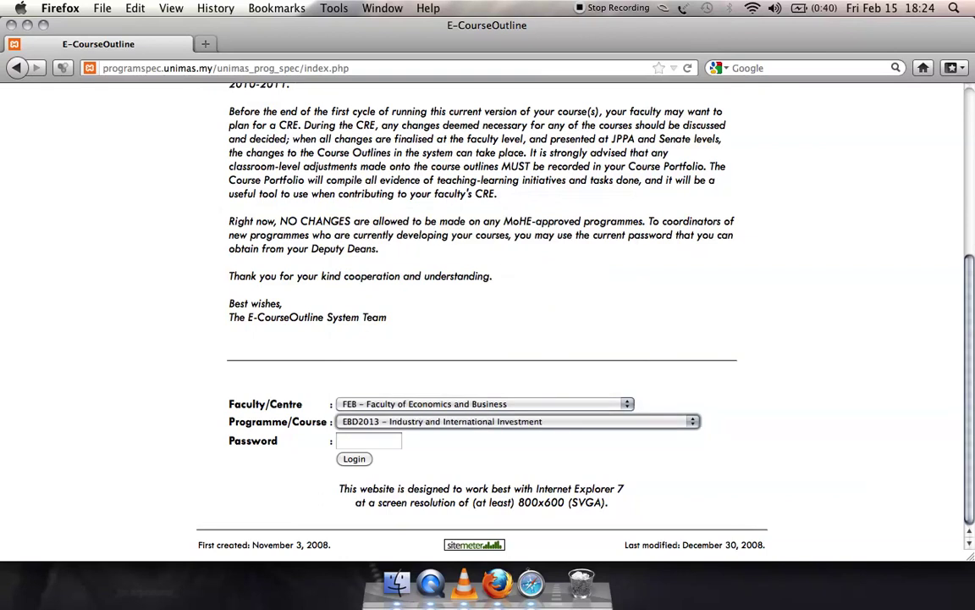
pyautogui.press('Down')
pyautogui.press('Tab')
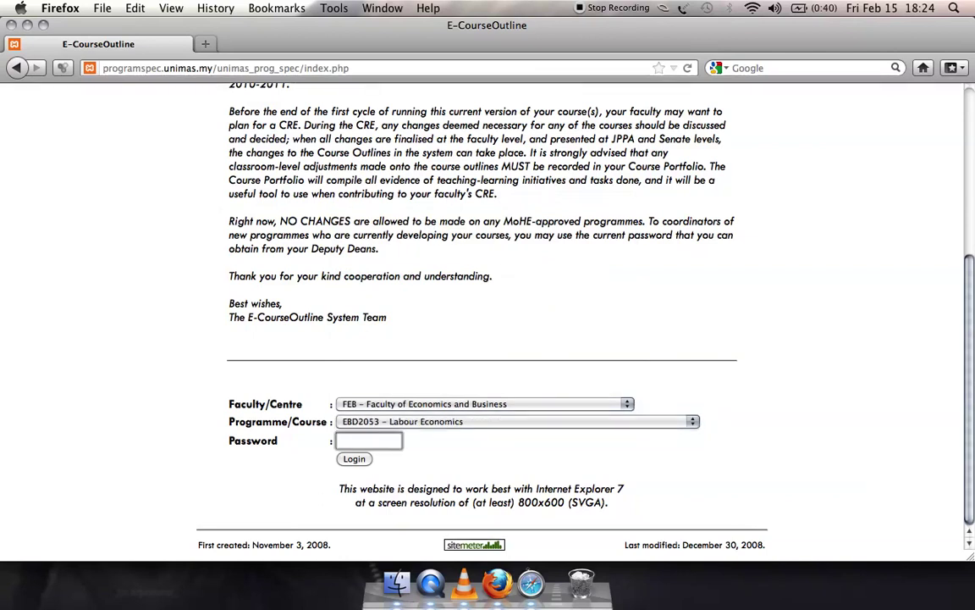
# Step: Enter the course password, log in and dismiss the note about which parts can be modified
pyautogui.write('****')
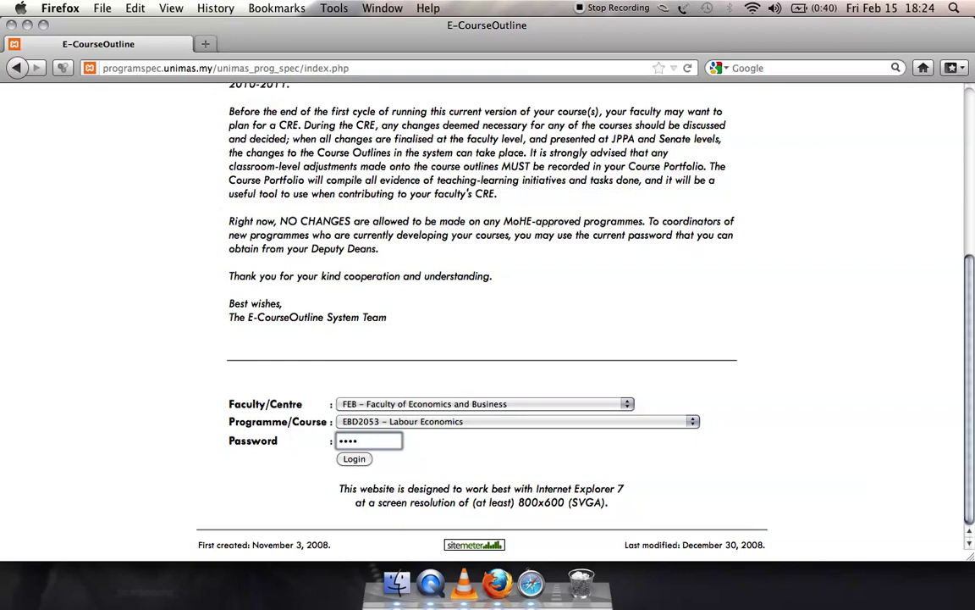
pyautogui.write('***')
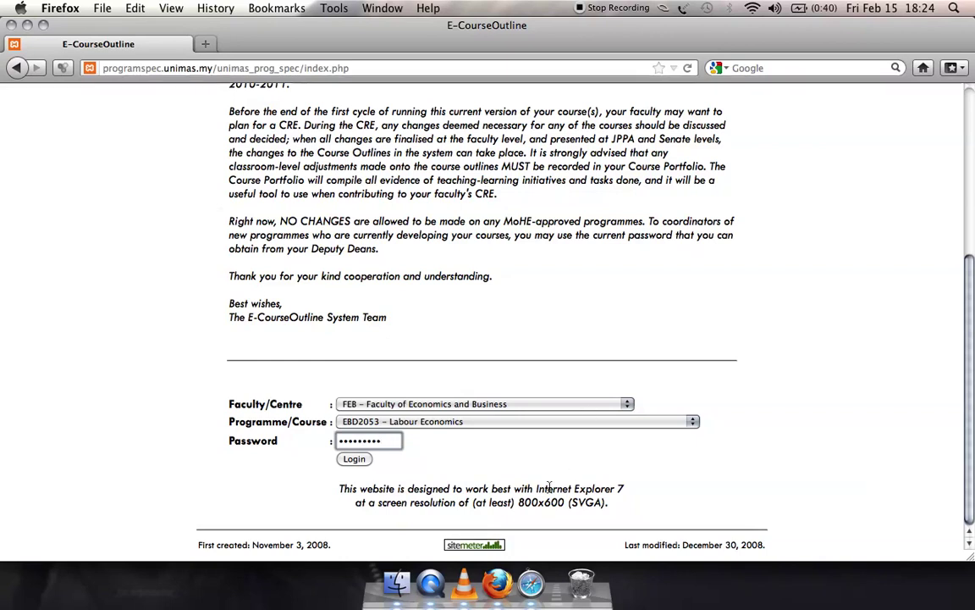
pyautogui.click(357, 459)
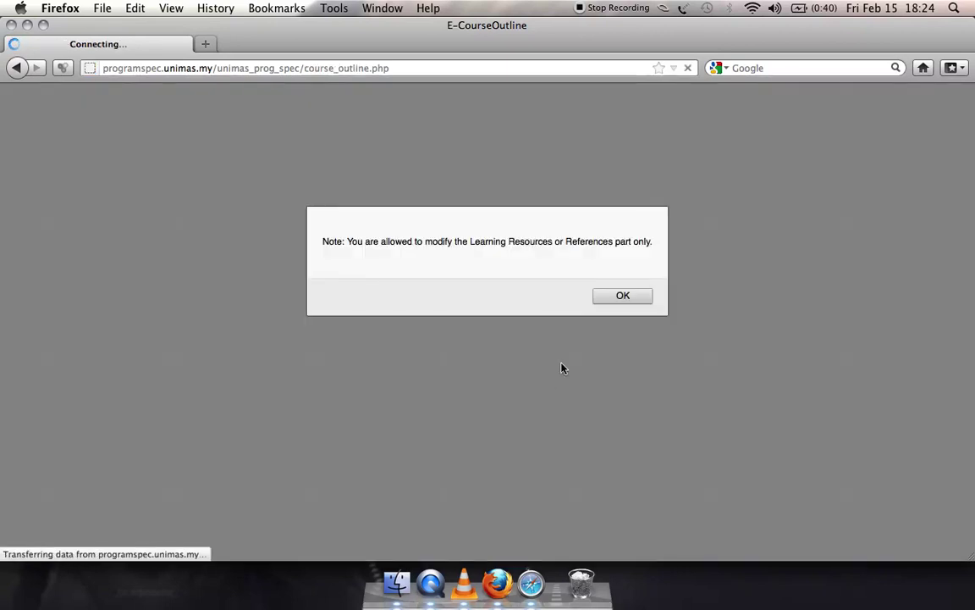
pyautogui.click(620, 296)
# Step: Examine the ISBN or Reference No field and the Available in CAIS options of reference 1 under Learning Resources or References
pyautogui.rightClick(792, 307)
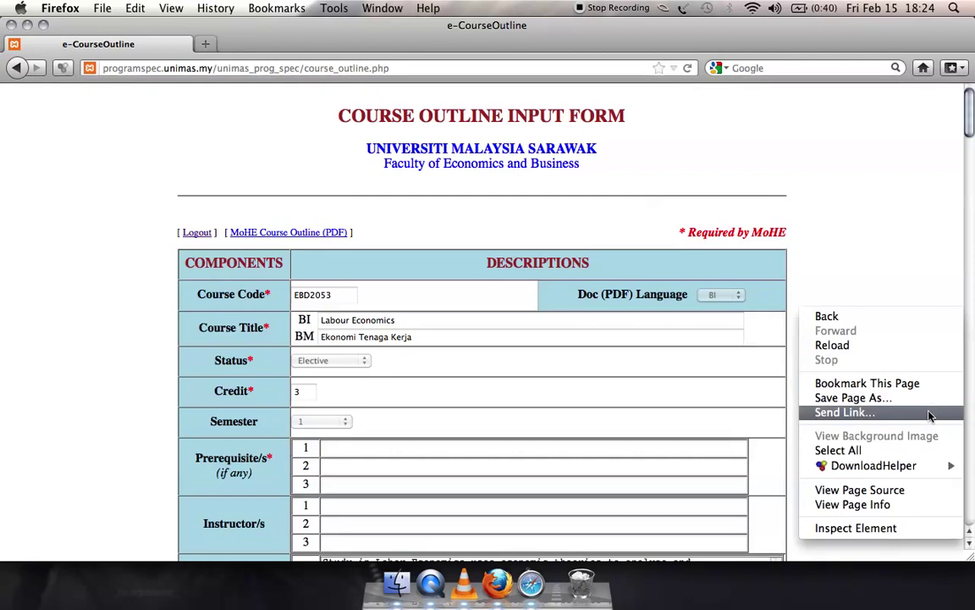
pyautogui.click(815, 546)
pyautogui.scroll(-20, 815, 546)
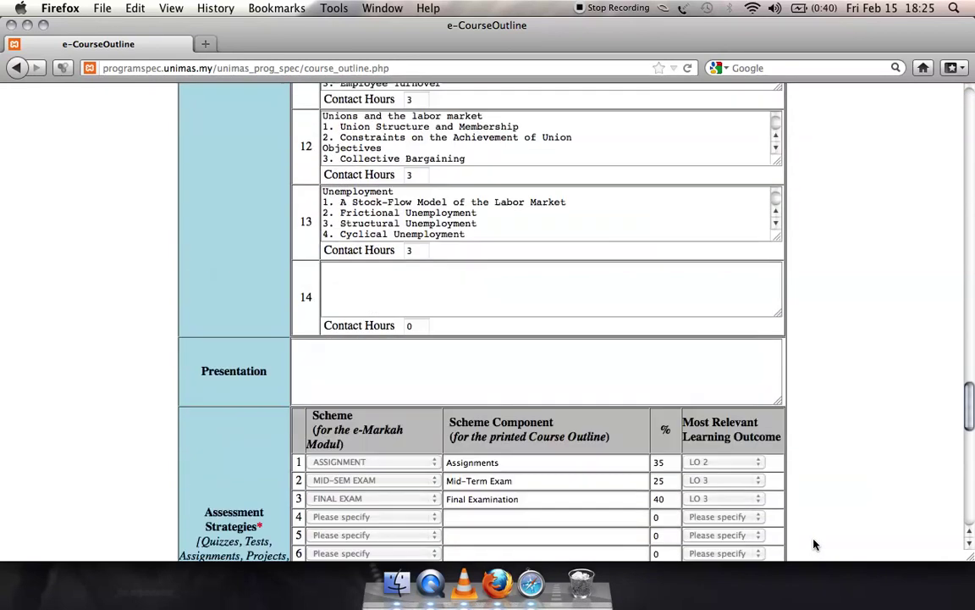
pyautogui.scroll(-15, 815, 545)
pyautogui.scroll(1, 815, 544)
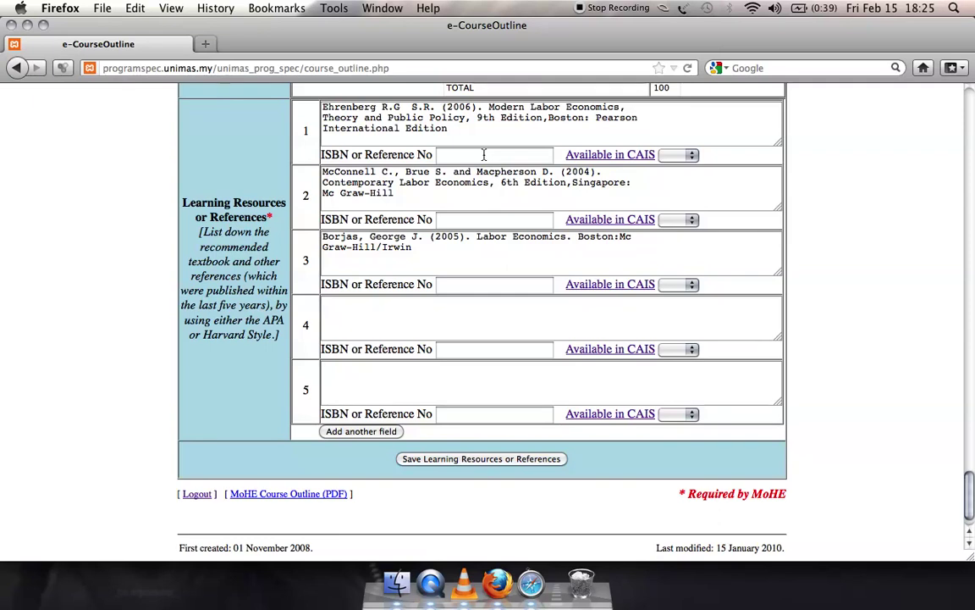
pyautogui.click(484, 154)
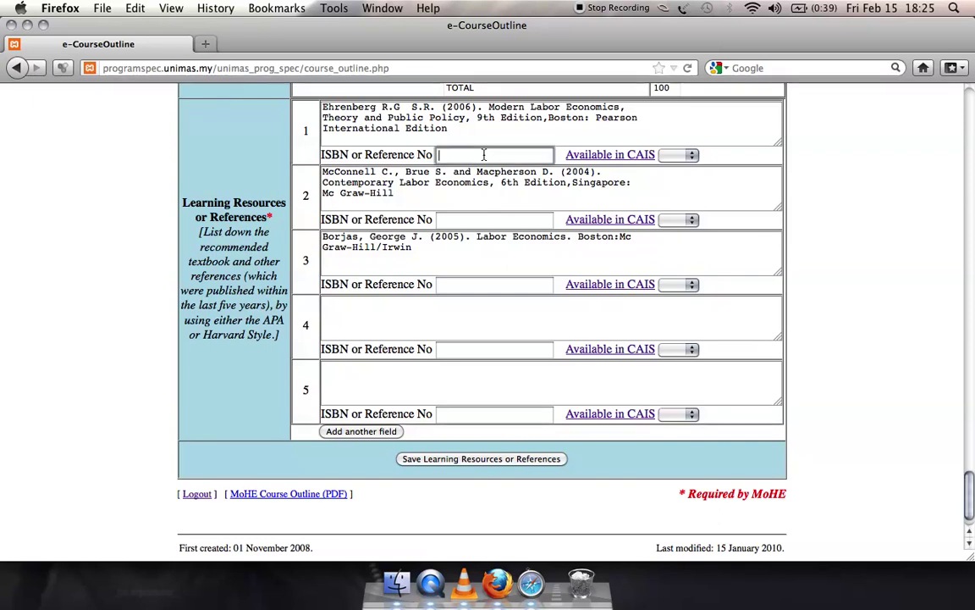
pyautogui.click(690, 161)
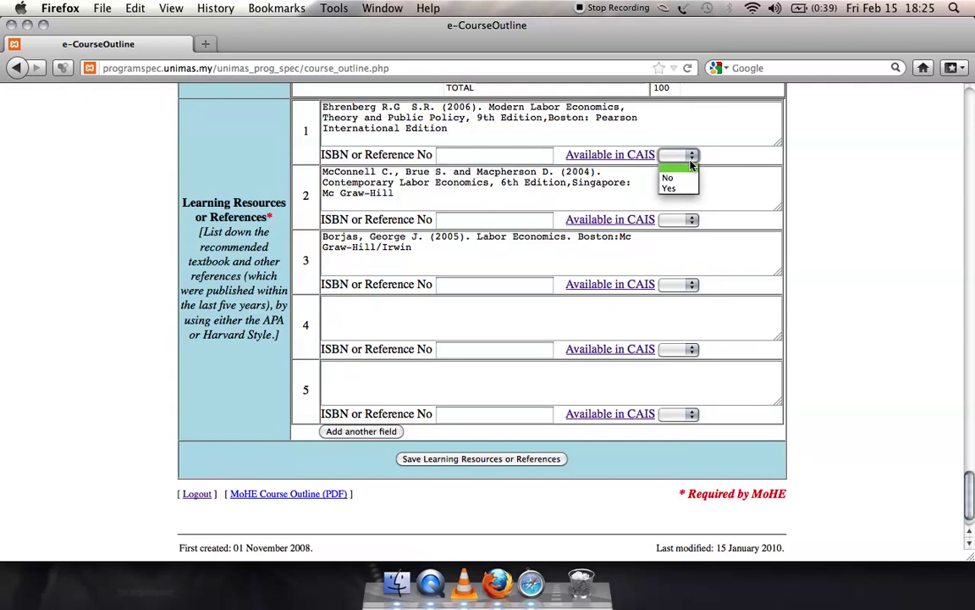
pyautogui.click(640, 167)
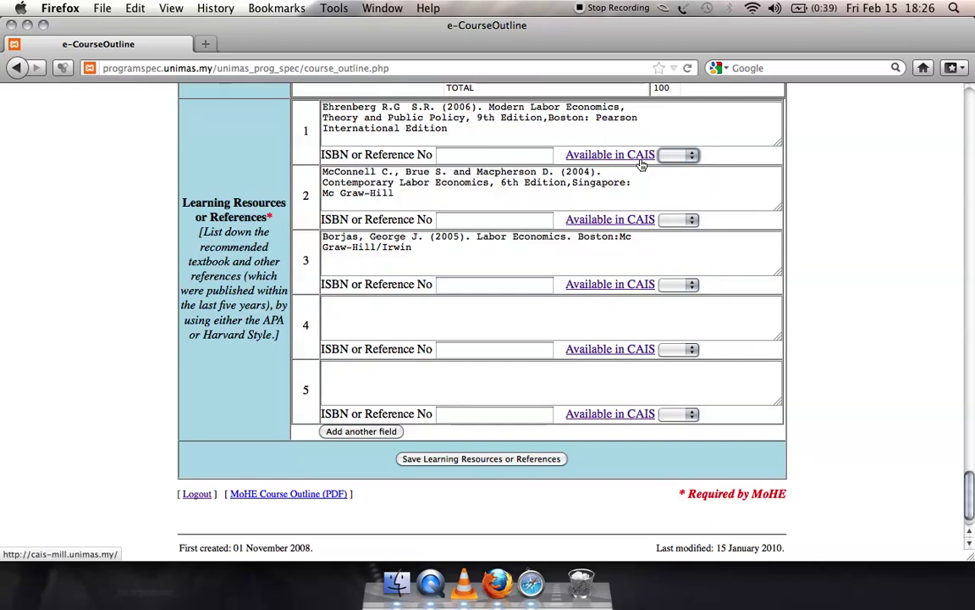
# Step: Open the CAIS library catalogue from reference 1 and search it by title for Modern Labor Economics
pyautogui.click(641, 161)
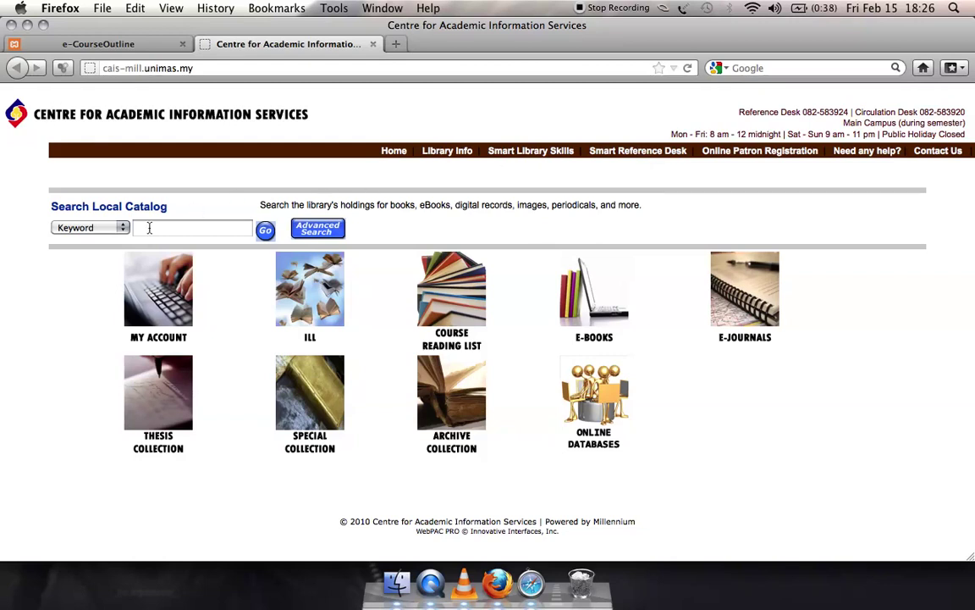
pyautogui.click(122, 229)
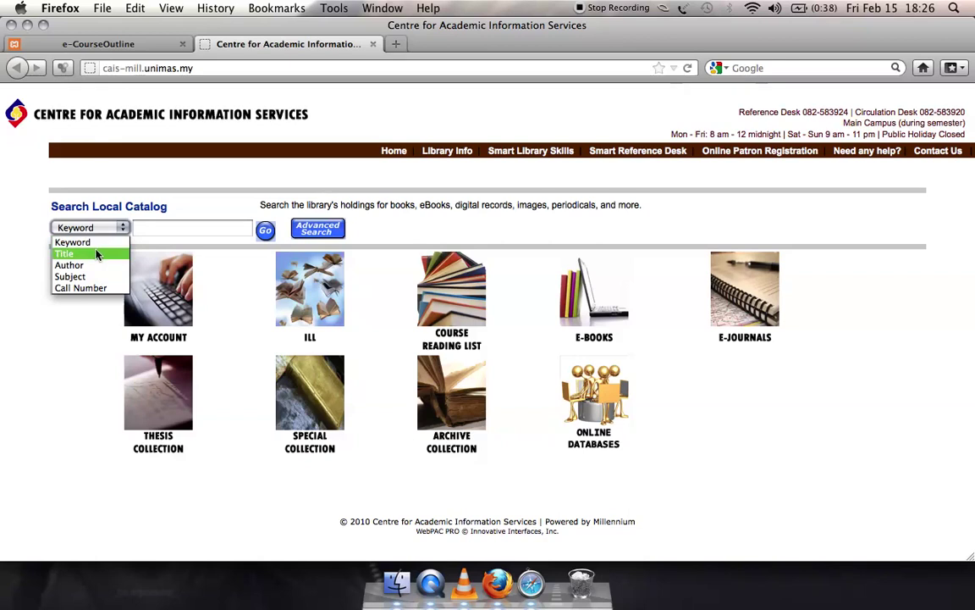
pyautogui.click(97, 255)
pyautogui.click(161, 229)
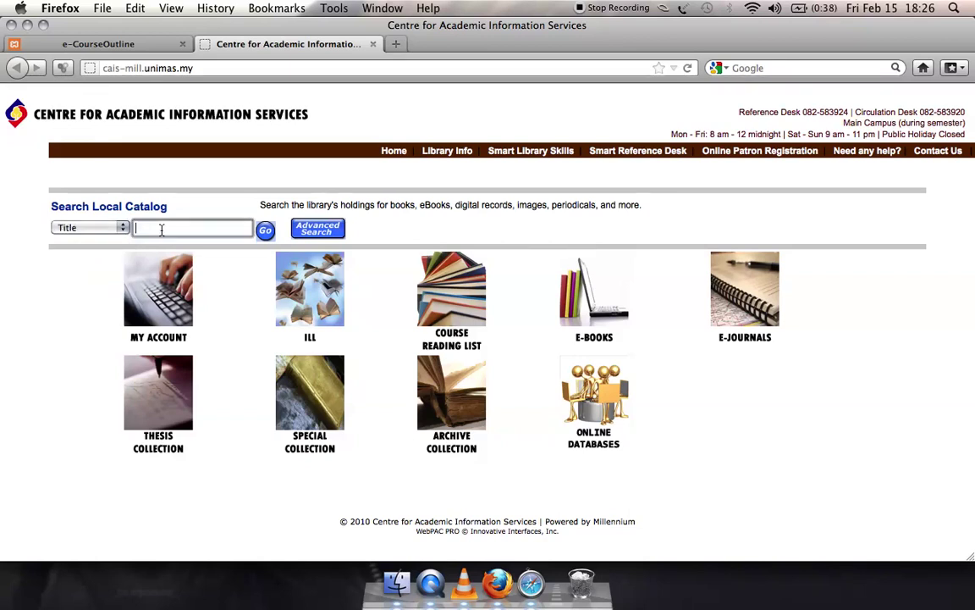
pyautogui.write('mo')
pyautogui.press('Down')
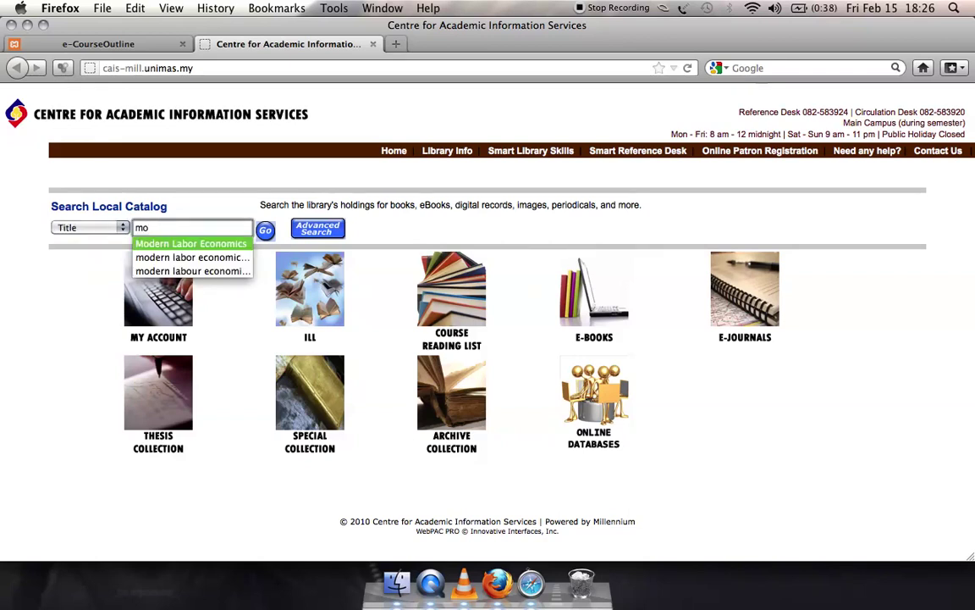
pyautogui.press('Return')
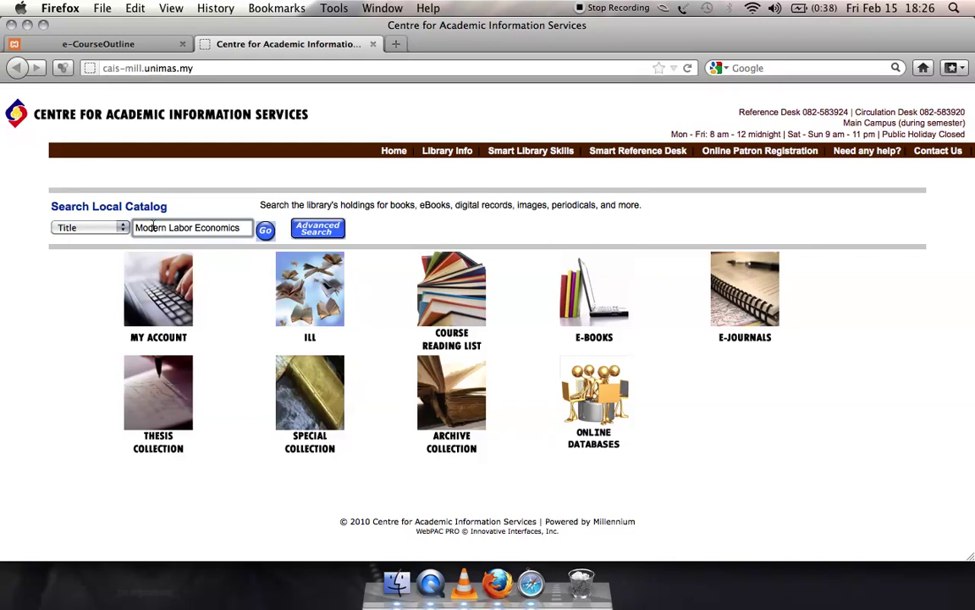
pyautogui.click(121, 229)
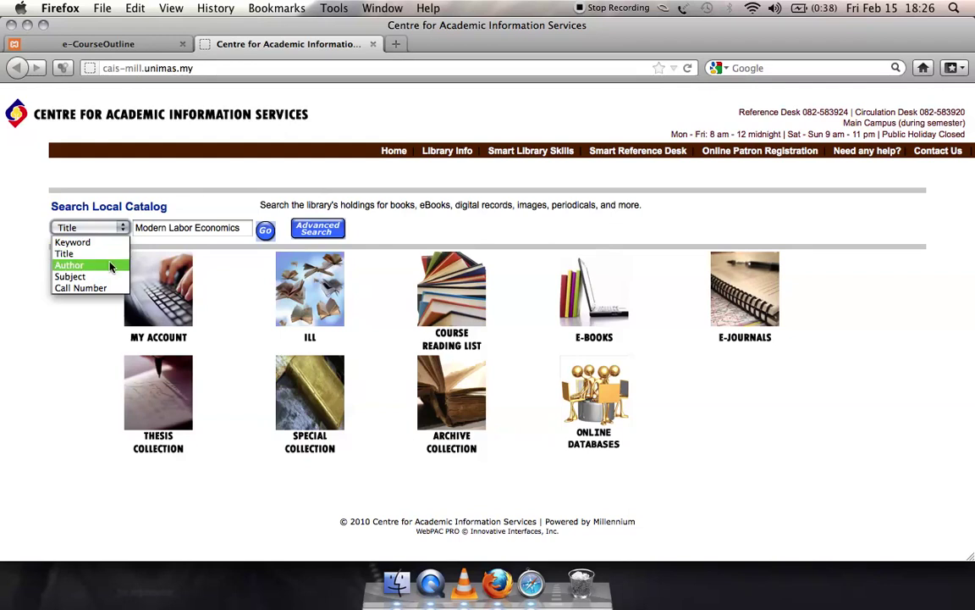
pyautogui.click(251, 254)
pyautogui.click(265, 241)
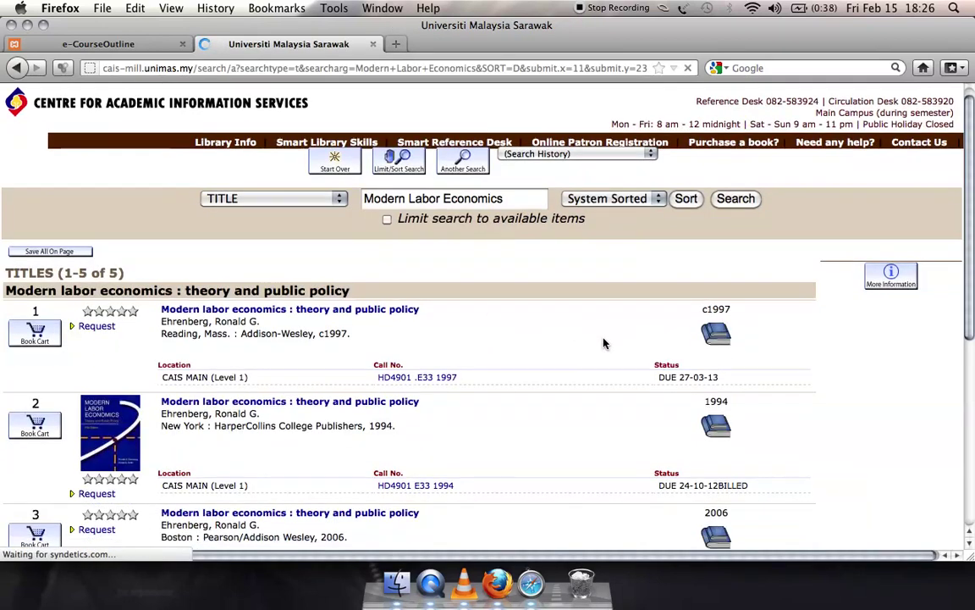
# Step: Open the record of the 2006 Pearson/Addison Wesley edition and show its additional details
pyautogui.scroll(-2, 604, 343)
pyautogui.scroll(-3, 604, 342)
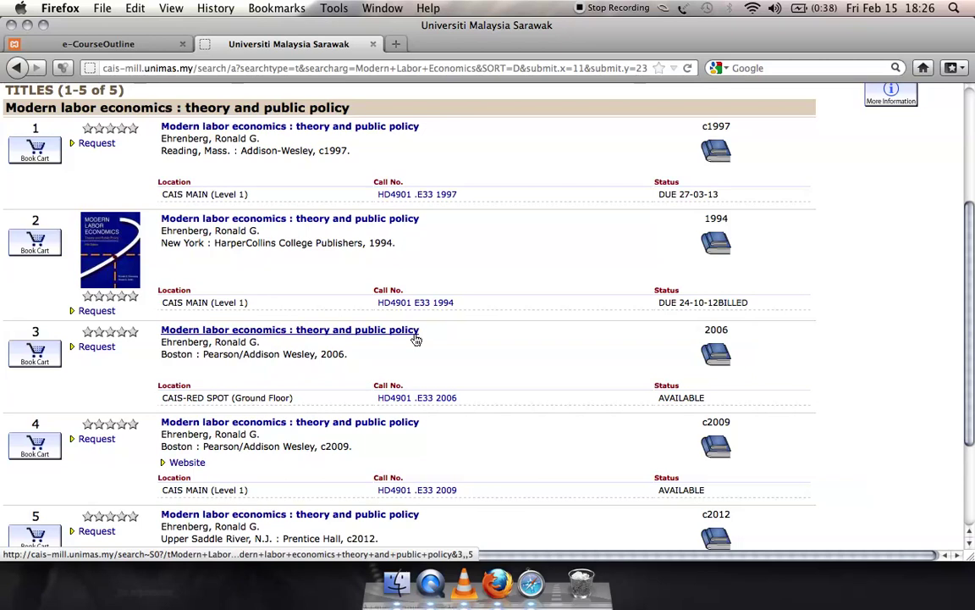
pyautogui.click(415, 337)
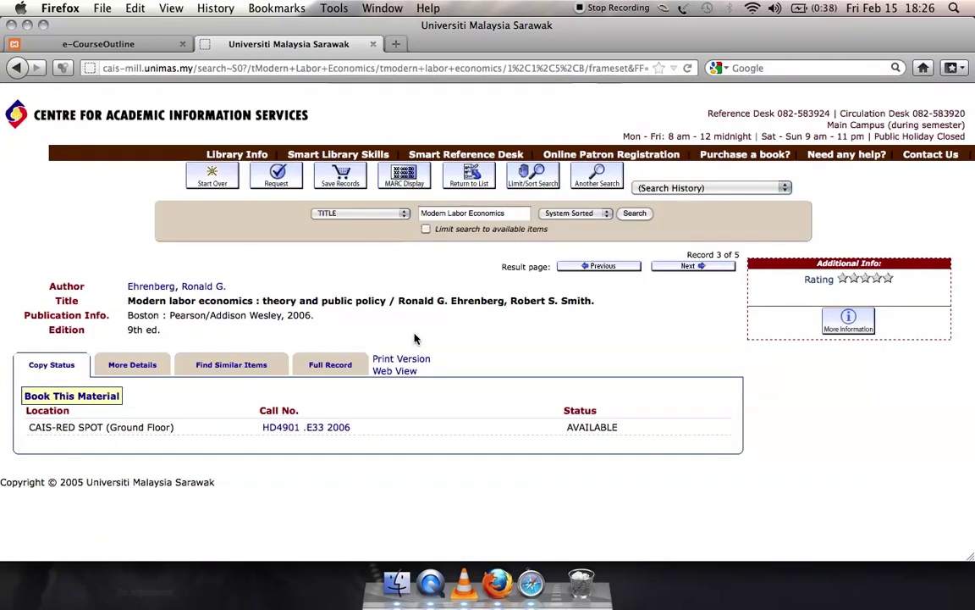
pyautogui.click(150, 371)
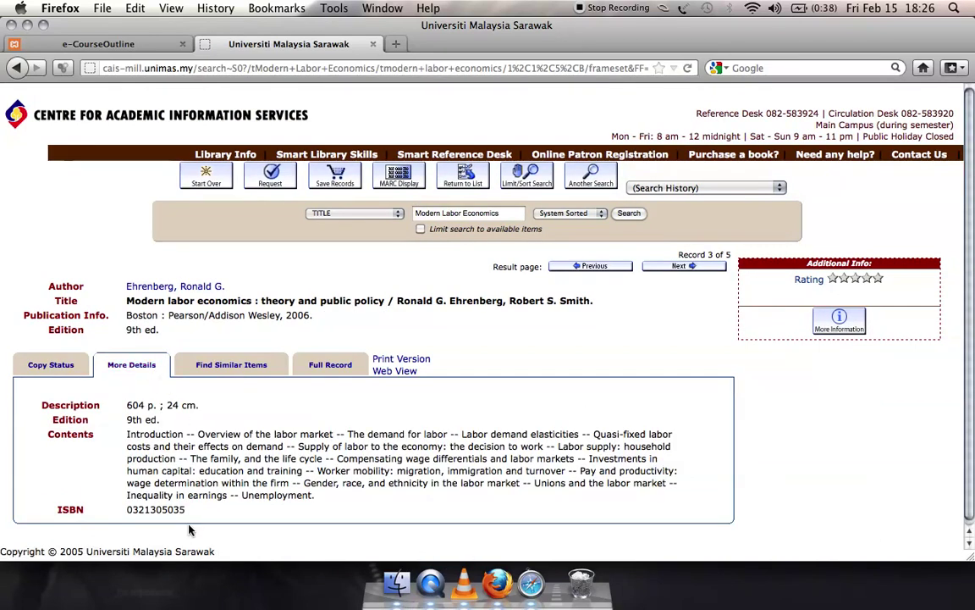
pyautogui.moveTo(187, 509); pyautogui.dragTo(125, 510)
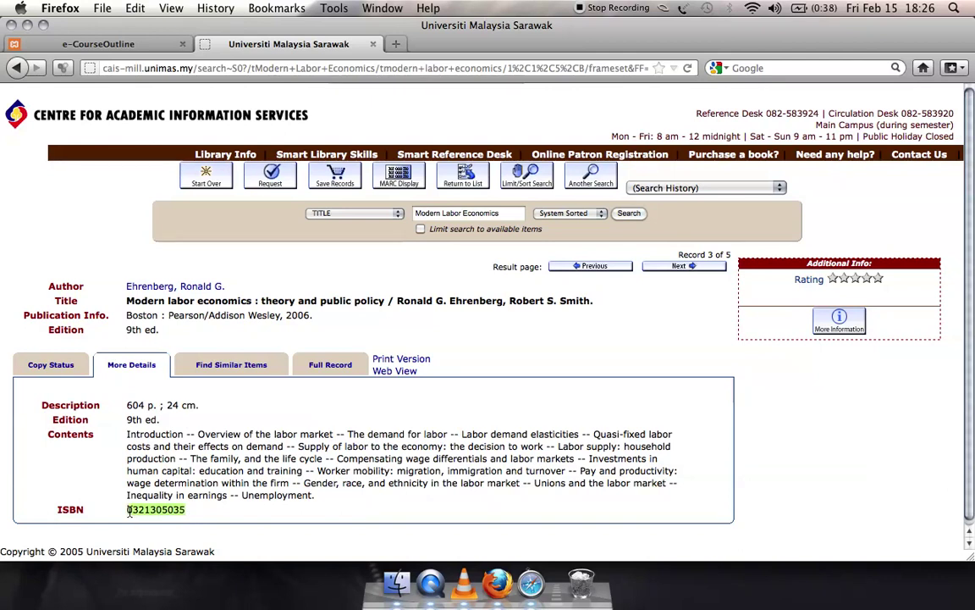
pyautogui.rightClick(142, 398)
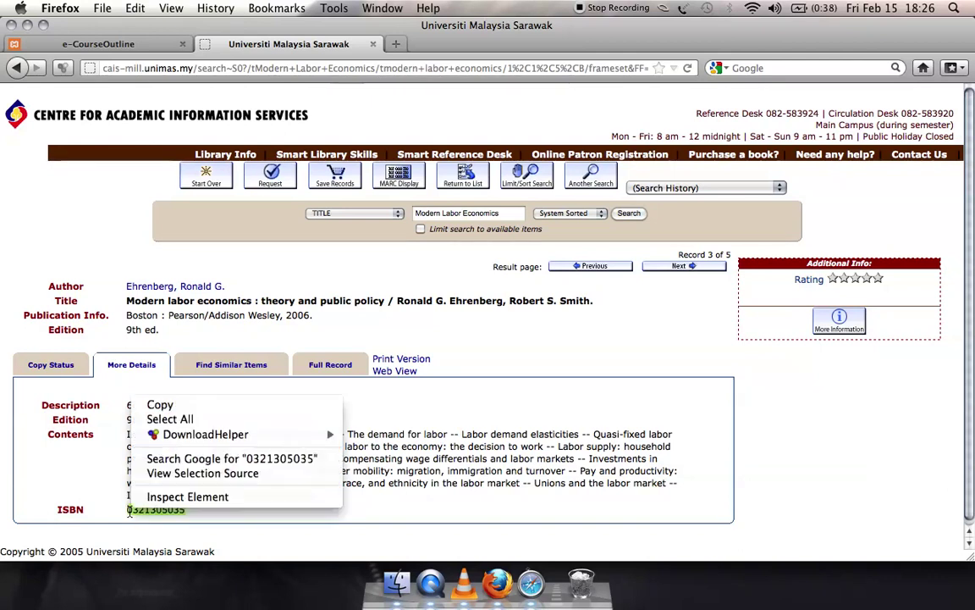
pyautogui.click(160, 405)
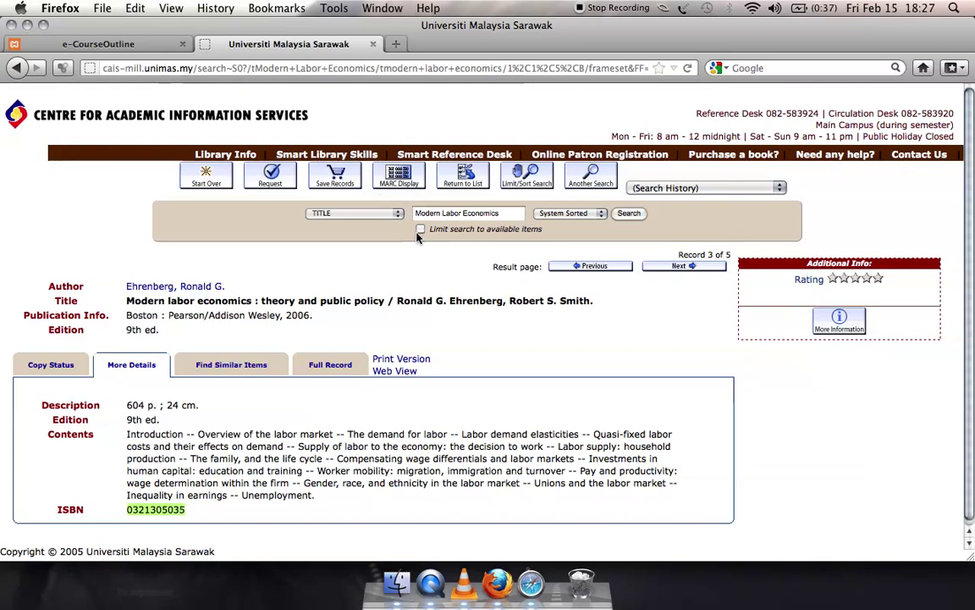
pyautogui.moveTo(318, 314); pyautogui.dragTo(285, 315)
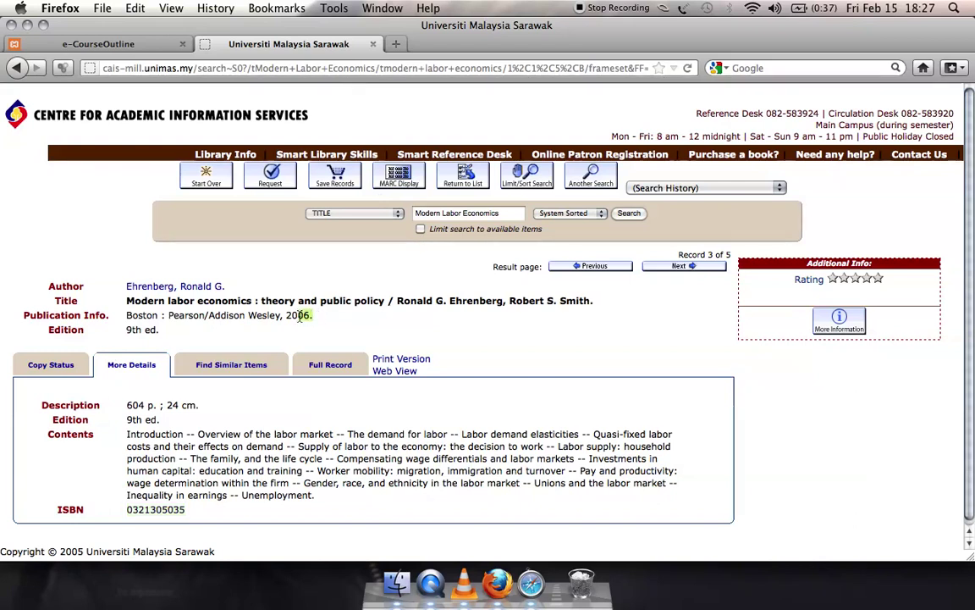
pyautogui.click(363, 331)
pyautogui.click(127, 44)
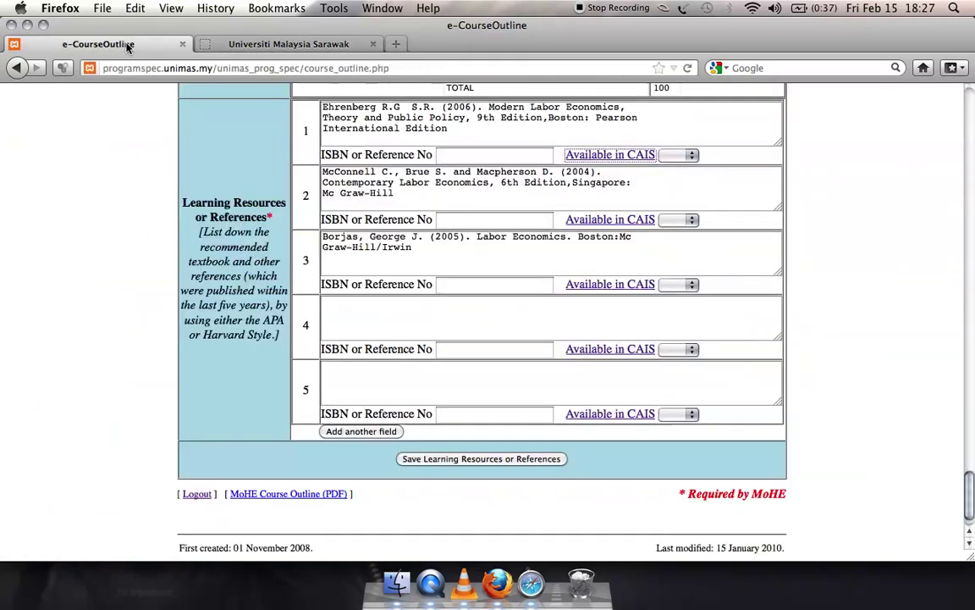
pyautogui.rightClick(443, 154)
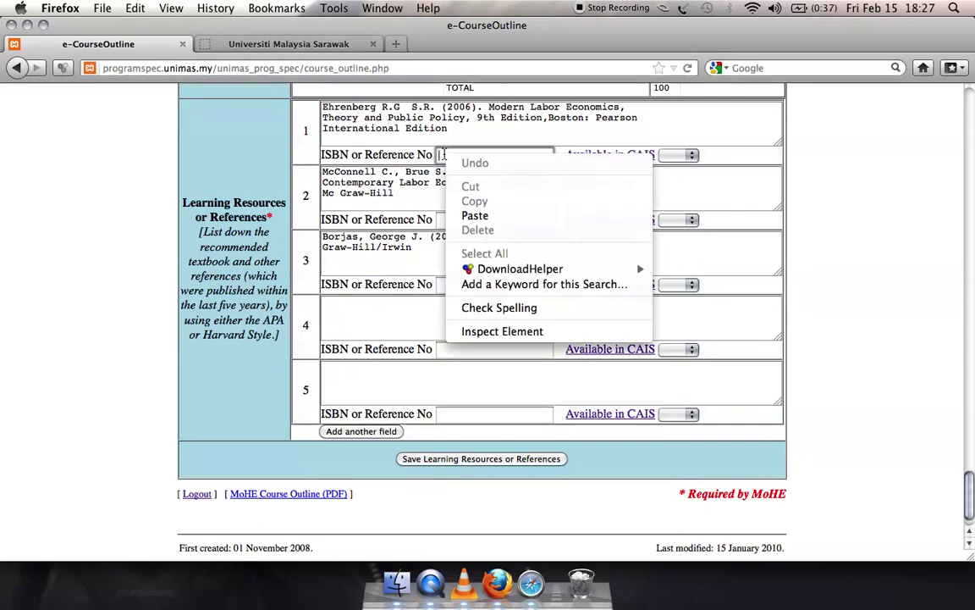
pyautogui.click(473, 215)
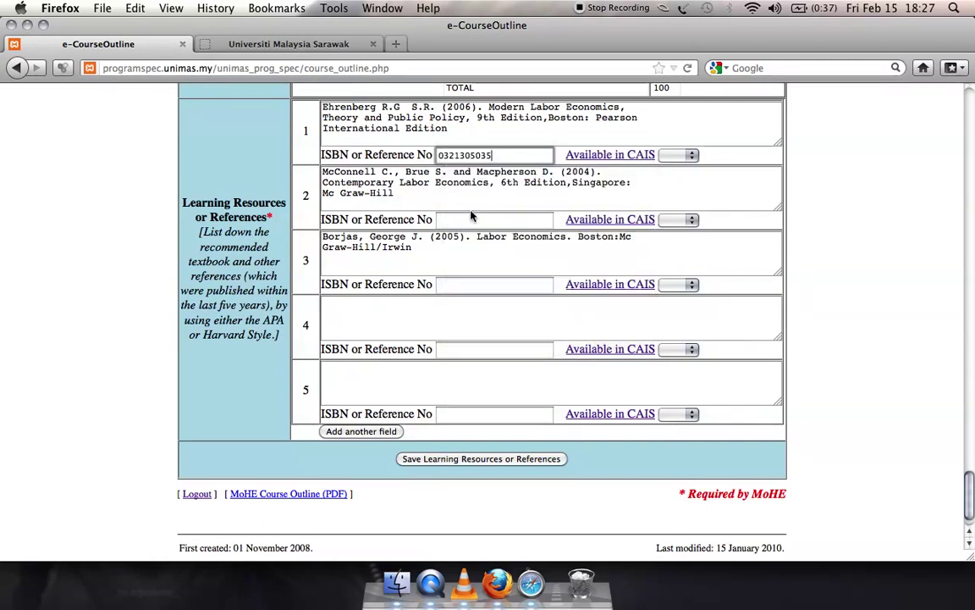
pyautogui.click(690, 158)
pyautogui.click(678, 188)
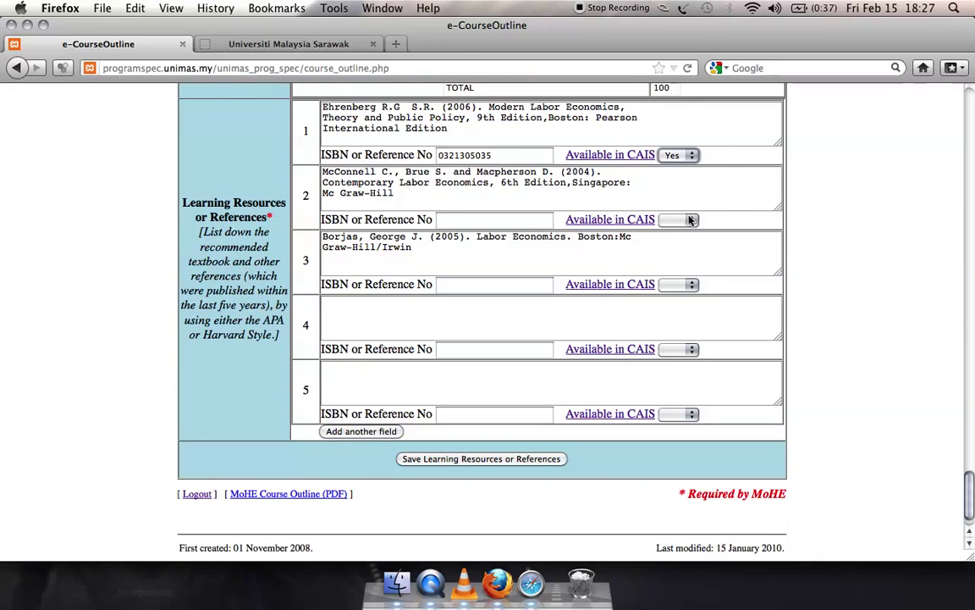
pyautogui.click(686, 156)
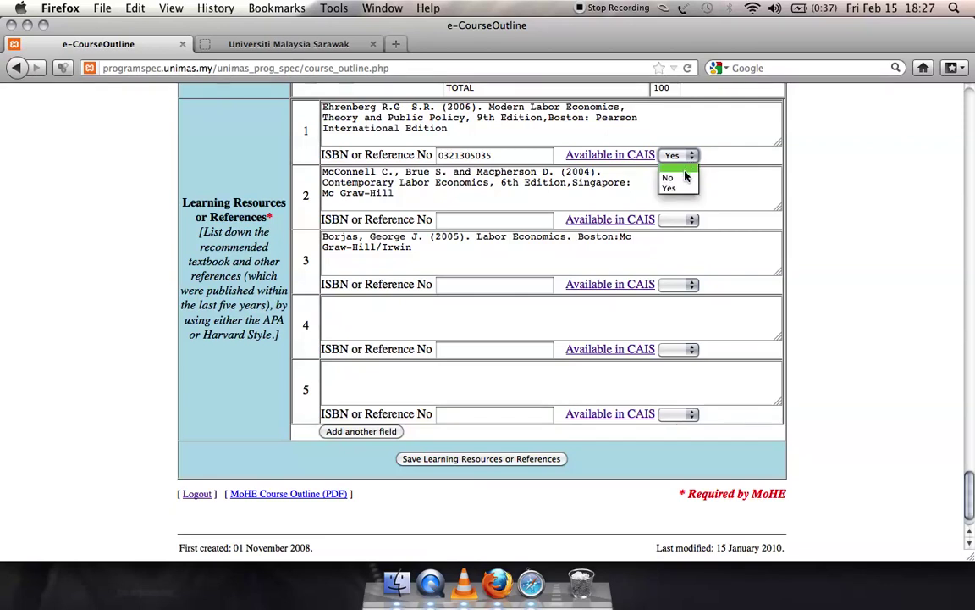